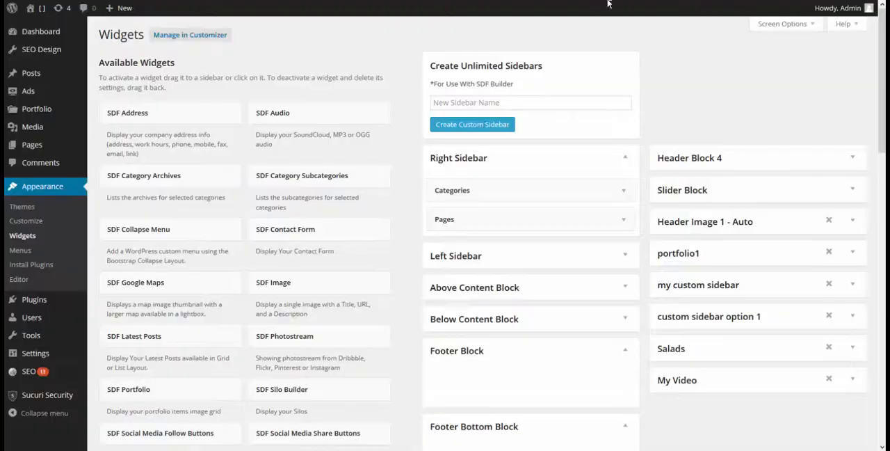
# Create a custom sidebar named Test Widget.
pyautogui.click(534, 103)
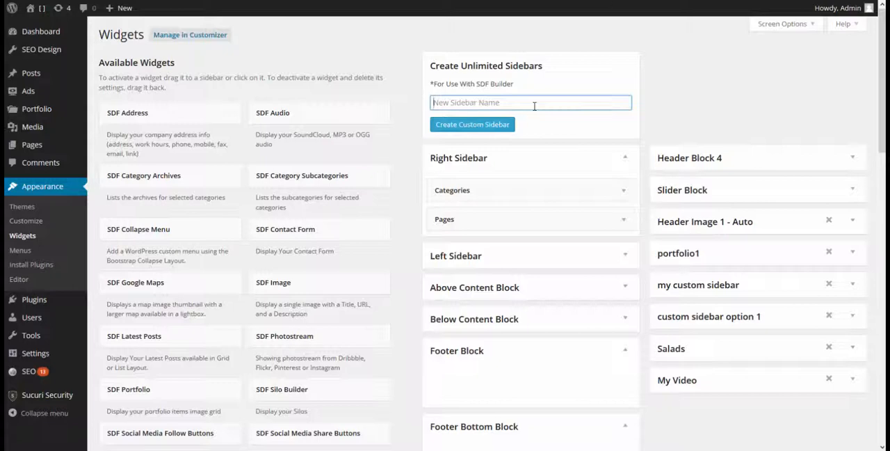
pyautogui.write('Ts')
pyautogui.write('st Widget')
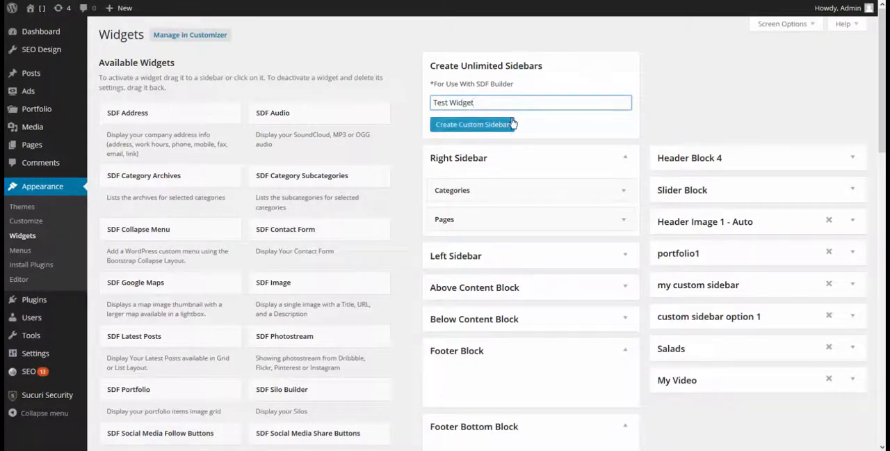
pyautogui.click(508, 124)
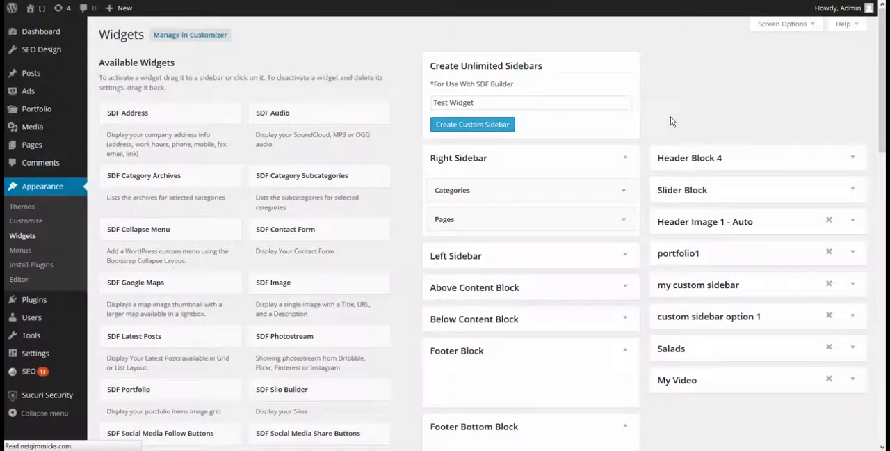
# Add the SDF Contact Form widget to the Test Widget sidebar.
pyautogui.scroll(-3, 723, 279)
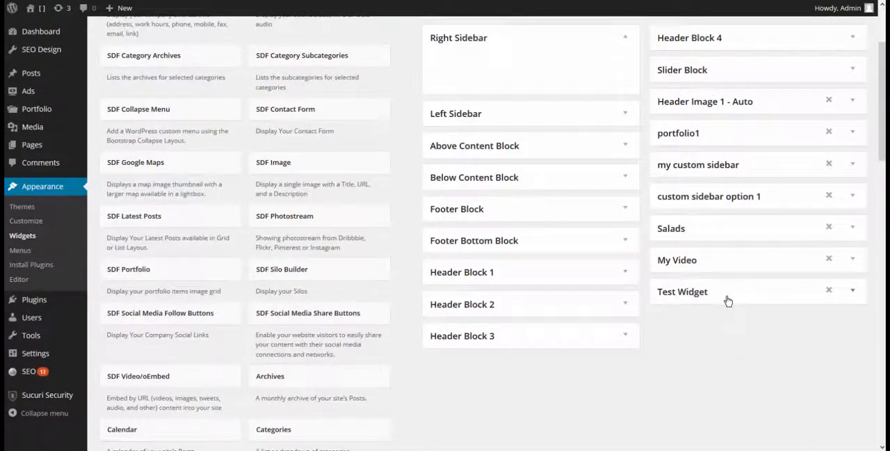
pyautogui.rightClick(333, 115)
pyautogui.click(334, 115)
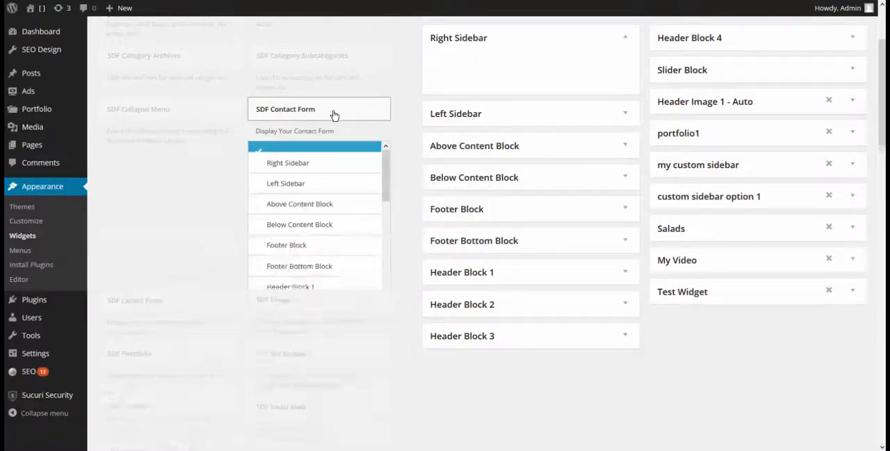
pyautogui.scroll(-5, 334, 197)
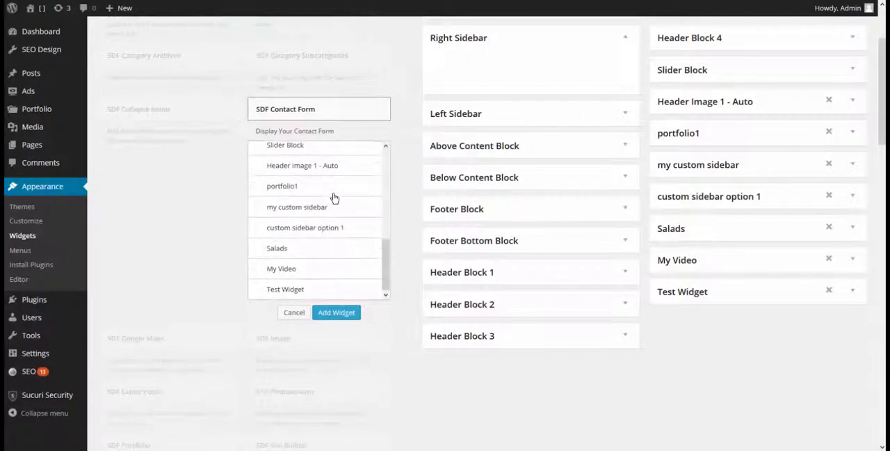
pyautogui.click(300, 291)
pyautogui.click(339, 312)
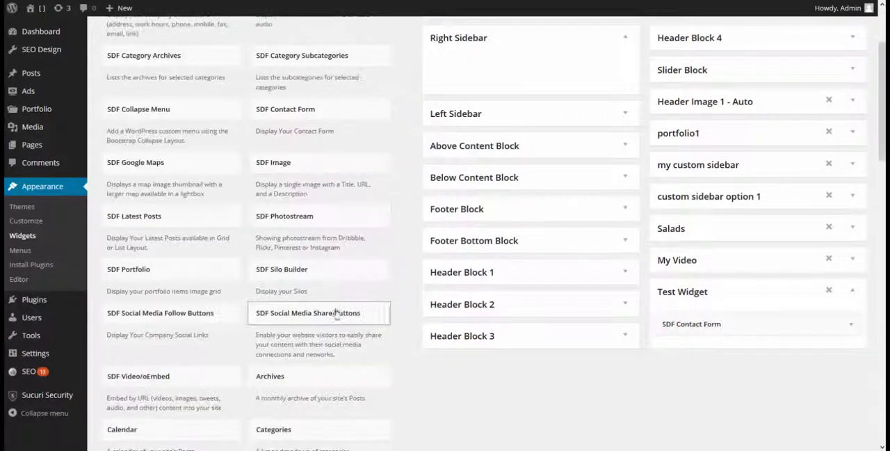
# Title the contact form "Get in touch" and enter the recipient's email address.
pyautogui.scroll(-2, 828, 353)
pyautogui.click(682, 236)
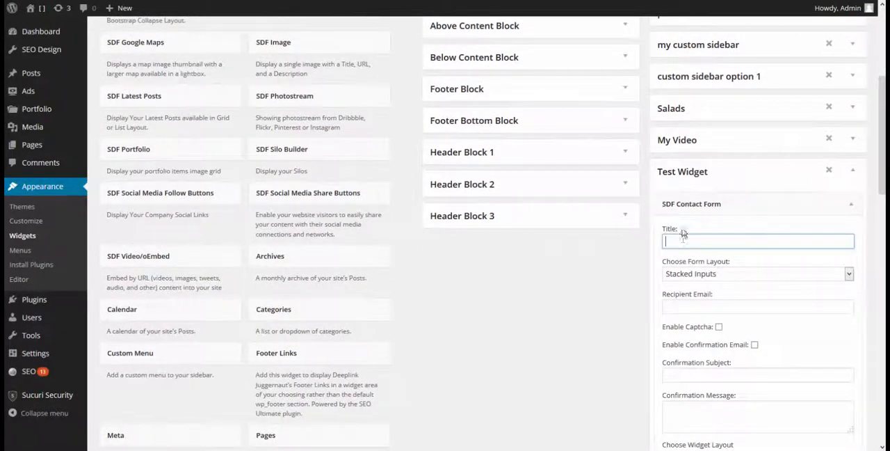
pyautogui.write('Get in touch')
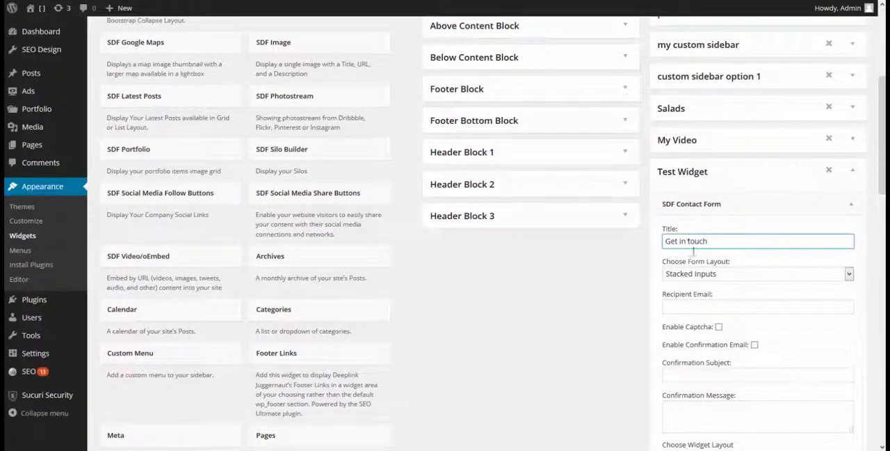
pyautogui.click(700, 307)
pyautogui.write('my')
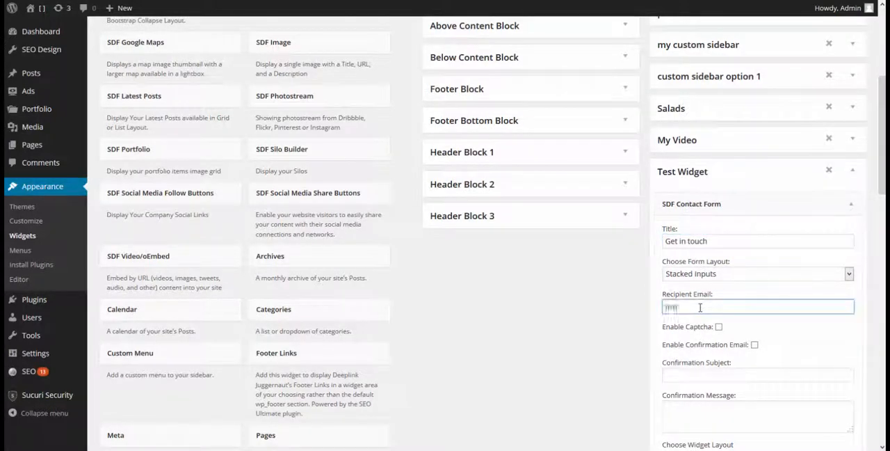
pyautogui.write('@email.com')
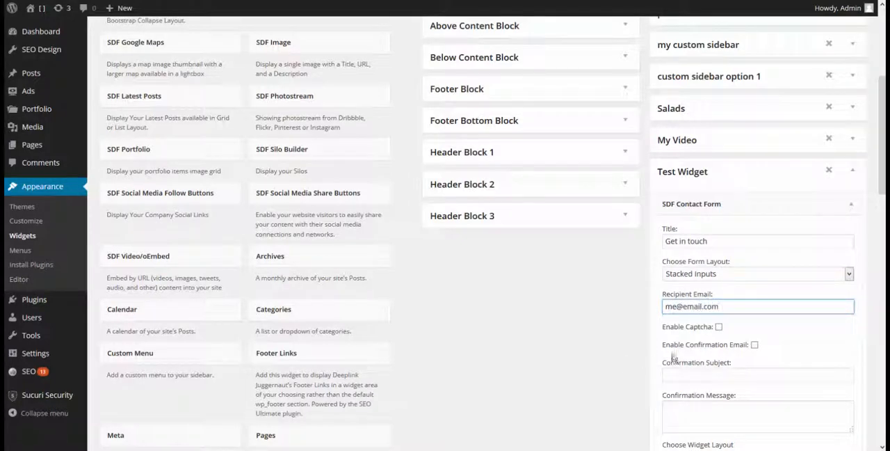
# Enable the captcha and the confirmation email, with the subject "hello" and the message "thanks".
pyautogui.click(718, 326)
pyautogui.scroll(-1, 748, 341)
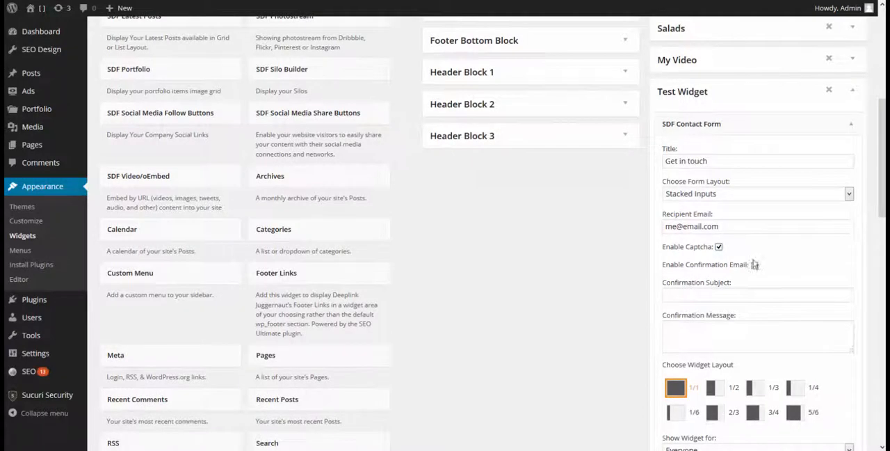
pyautogui.click(754, 265)
pyautogui.click(749, 292)
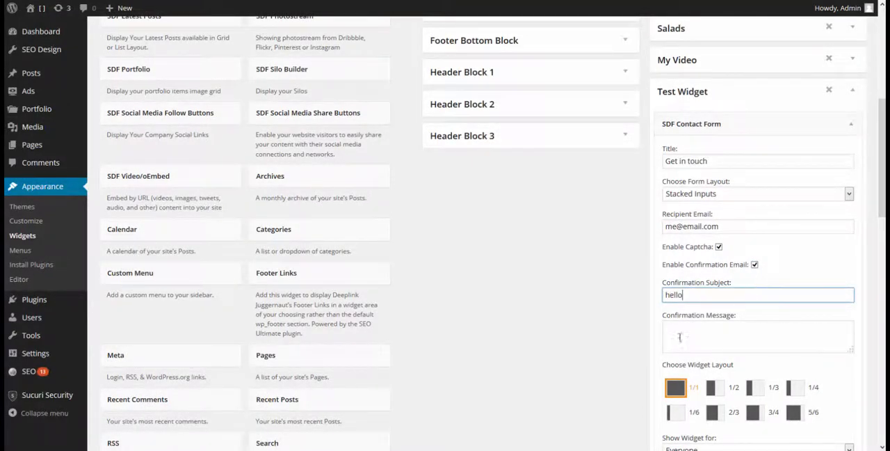
pyautogui.write('hello')
pyautogui.click(692, 341)
pyautogui.write('thanks')
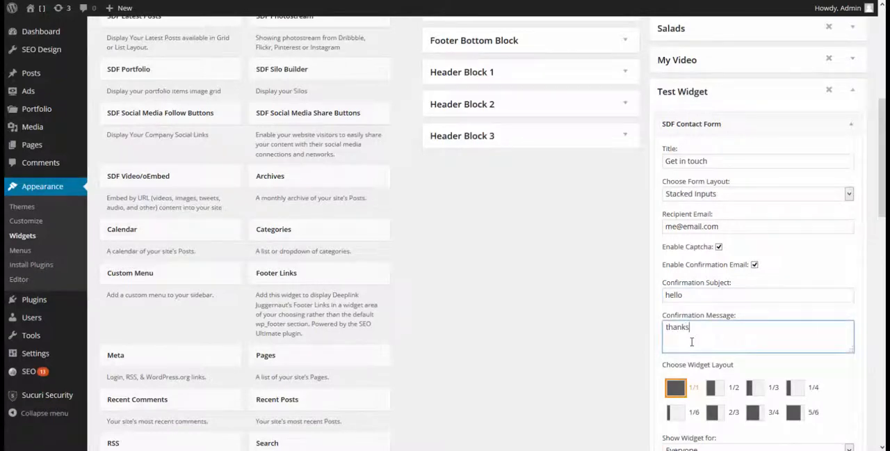
# Examine the contact form's widget layout, audience and page visibility options.
pyautogui.scroll(-2, 776, 251)
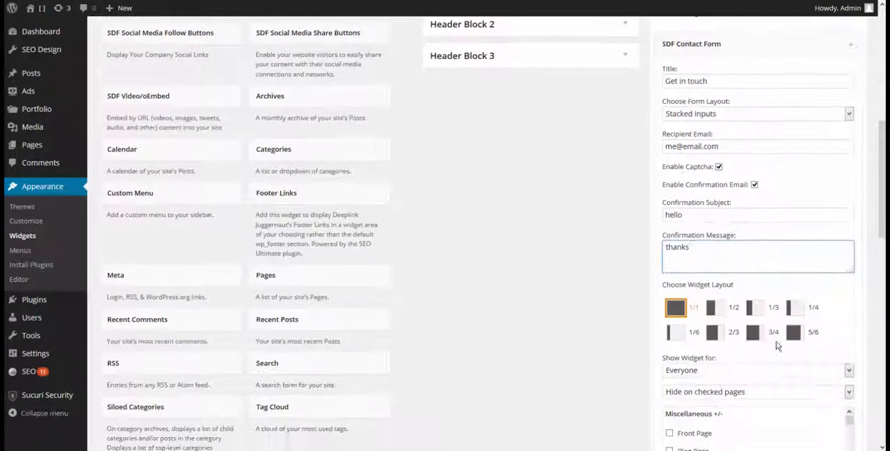
pyautogui.scroll(-3, 828, 318)
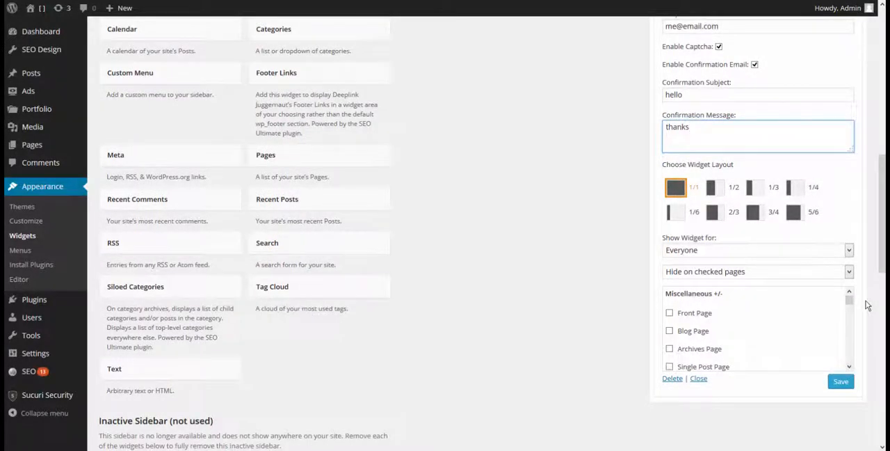
pyautogui.click(777, 250)
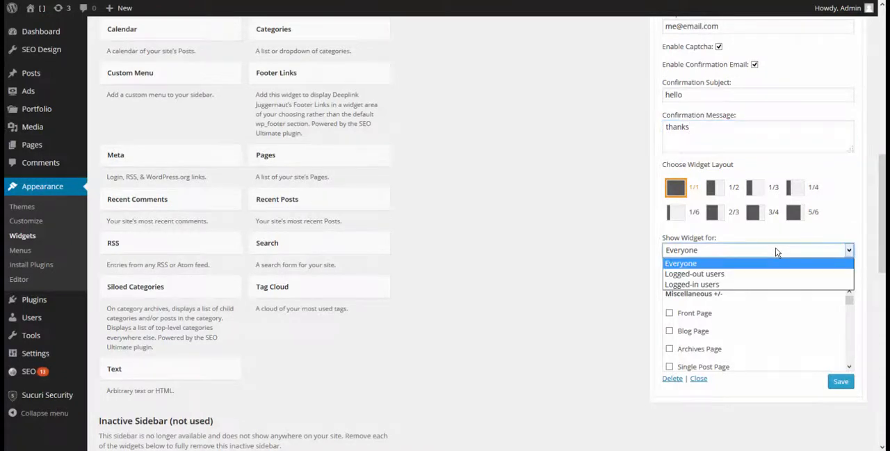
pyautogui.click(810, 238)
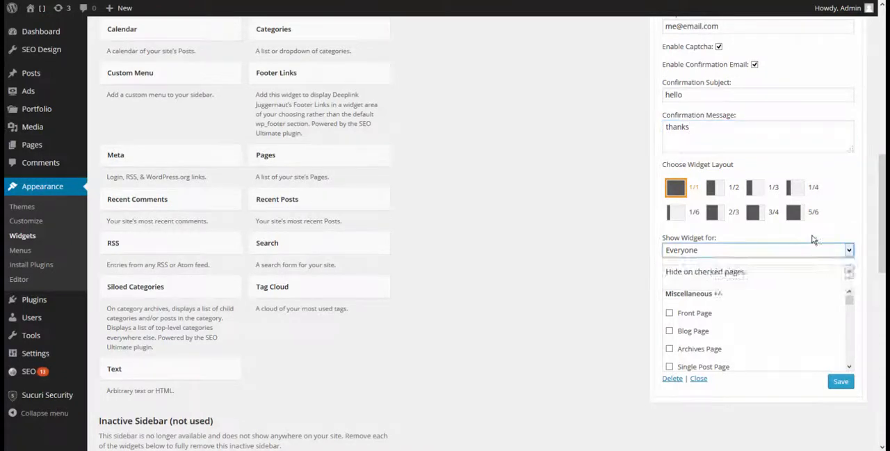
pyautogui.click(750, 273)
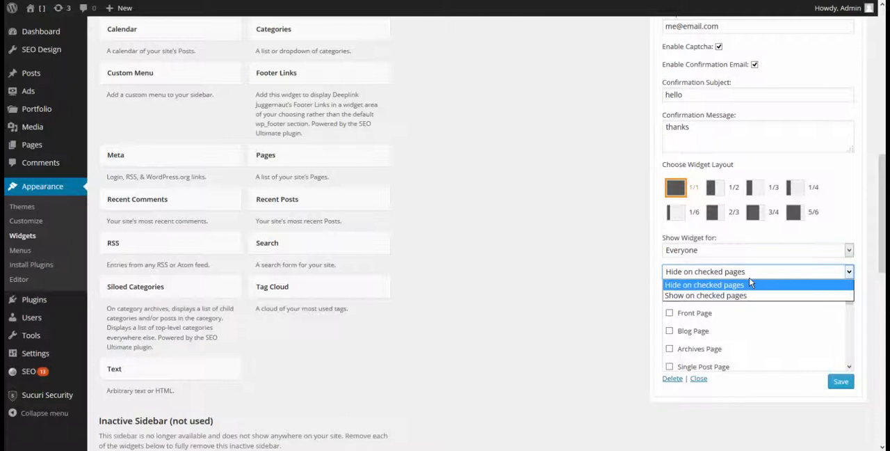
pyautogui.click(754, 274)
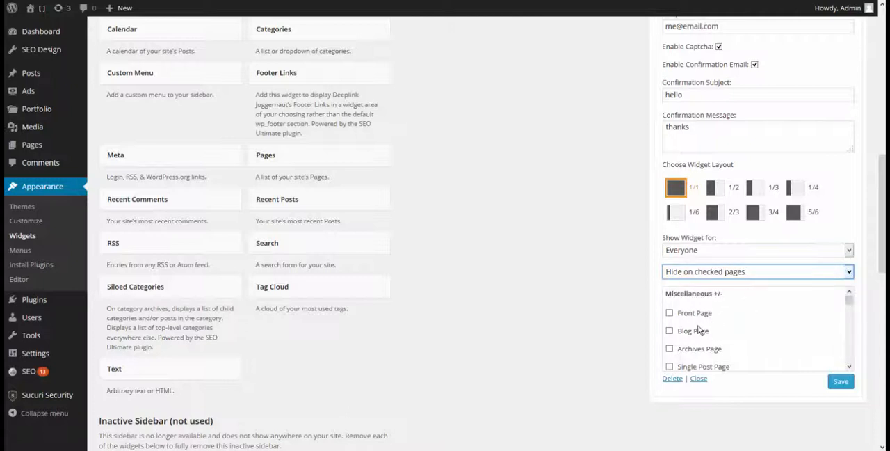
# Try hiding the contact form on the Blog Page using the page checklist.
pyautogui.click(669, 332)
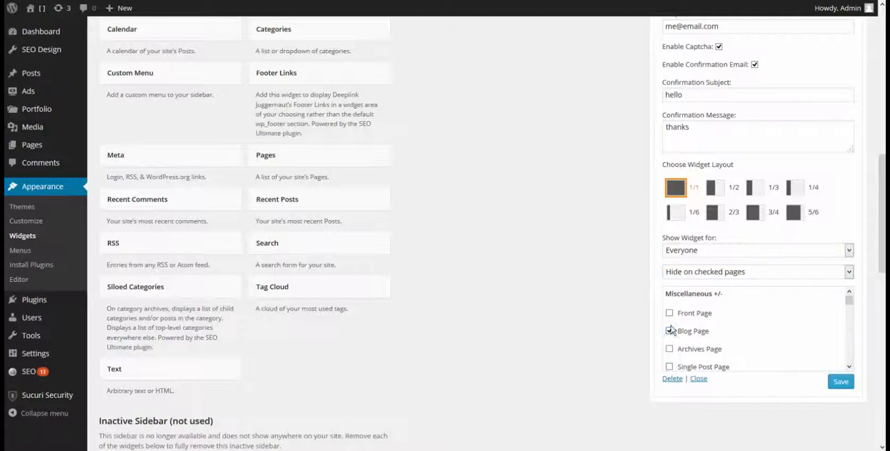
pyautogui.click(669, 331)
pyautogui.click(669, 313)
pyautogui.click(669, 348)
# Try showing the contact form only on checked pages, ticking BG Vid Test2 and BG Video Test and clearing them again.
pyautogui.click(704, 273)
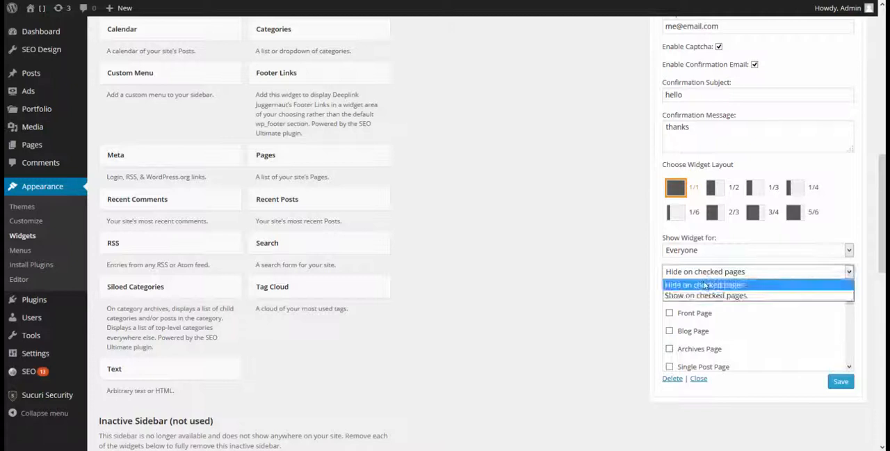
pyautogui.click(716, 292)
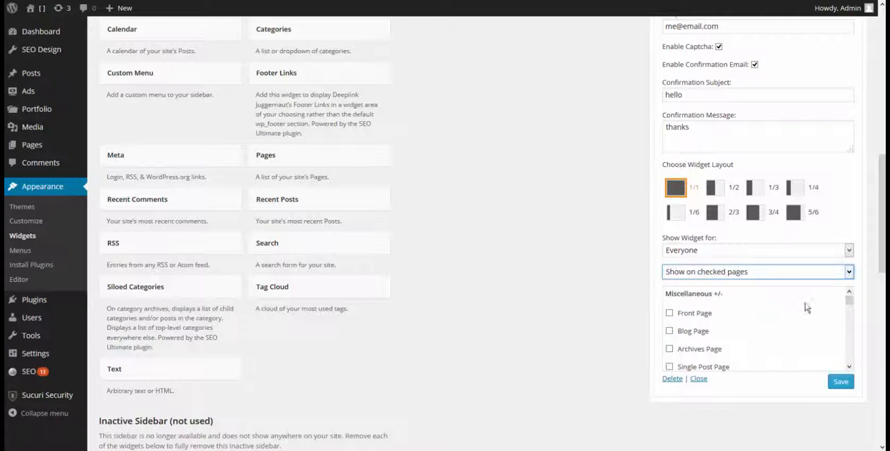
pyautogui.scroll(-5, 805, 307)
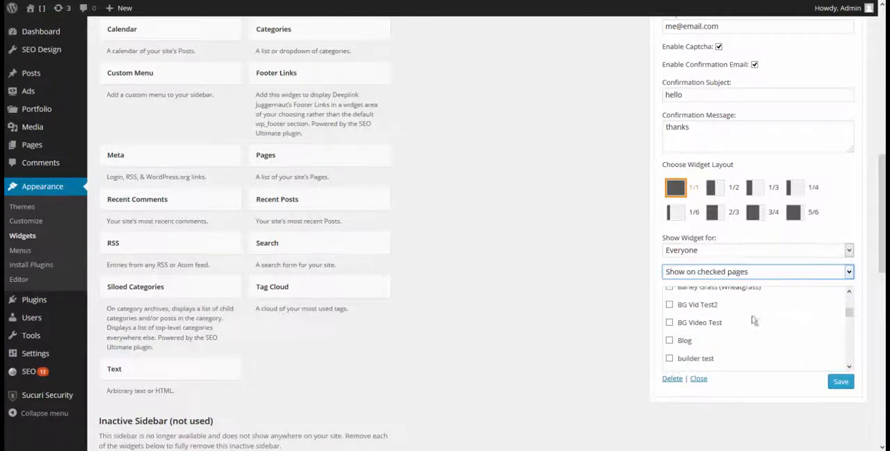
pyautogui.click(669, 304)
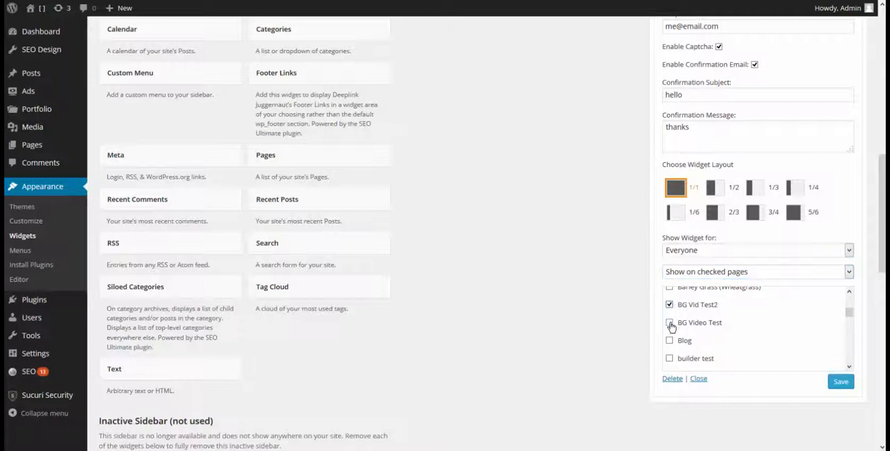
pyautogui.click(669, 322)
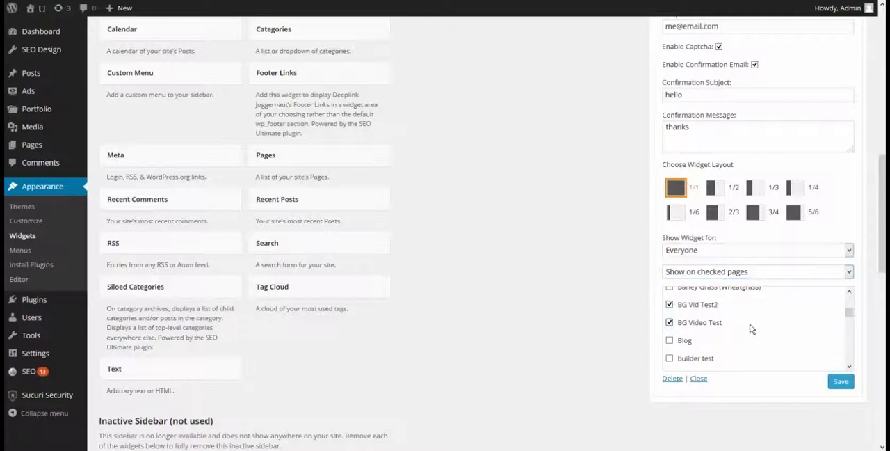
pyautogui.click(668, 322)
pyautogui.click(669, 304)
pyautogui.scroll(5, 777, 335)
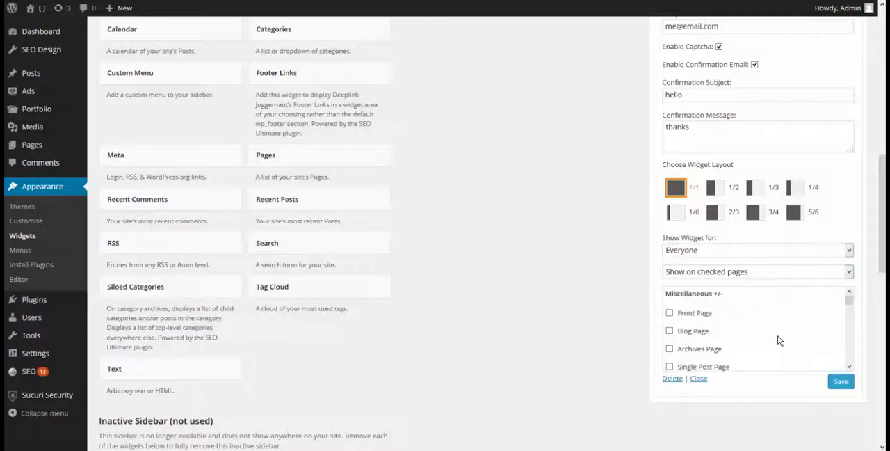
# Set the contact form's page visibility to "Hide on checked pages" and save the widget.
pyautogui.click(725, 275)
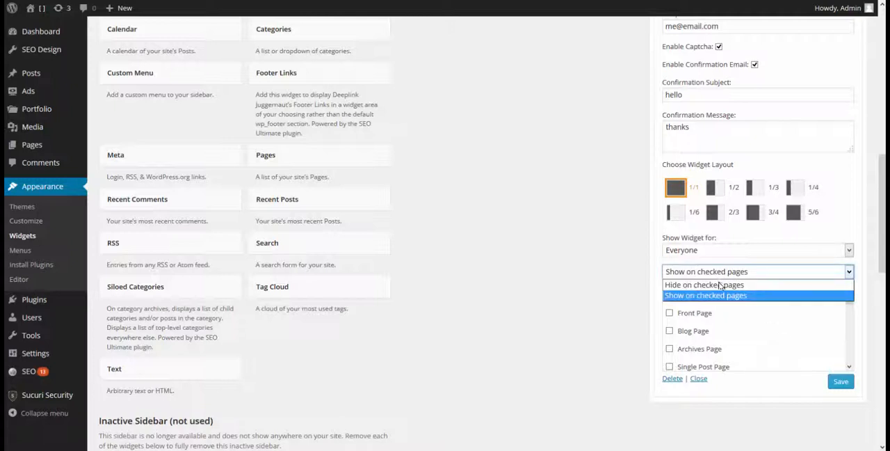
pyautogui.click(720, 285)
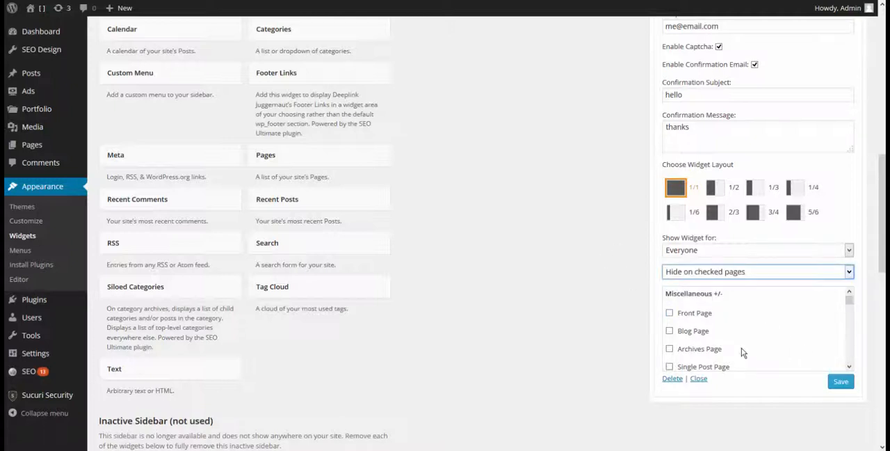
pyautogui.click(842, 381)
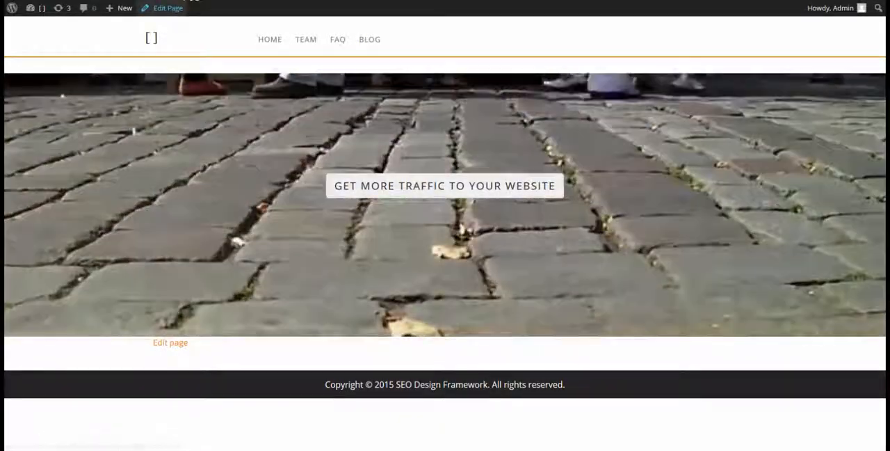
# Open the People Walking page in SDF Builder and add a hero with a 1/3 1/3 1/3 column layout.
pyautogui.click(168, 8)
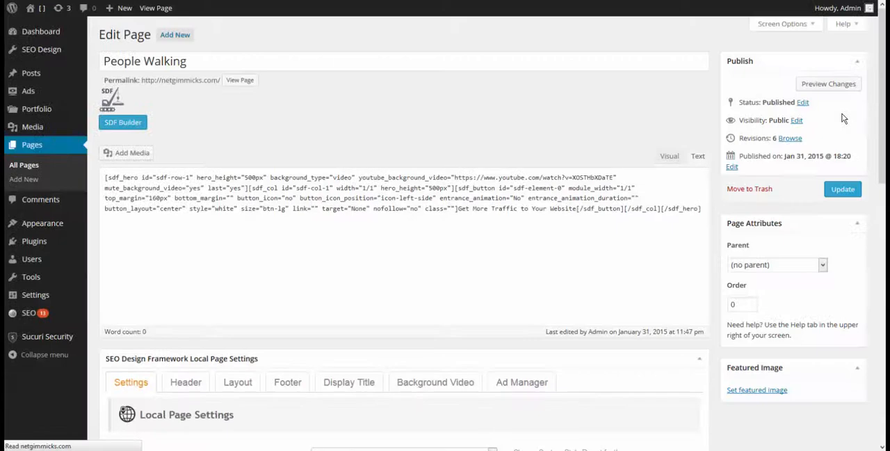
pyautogui.click(117, 123)
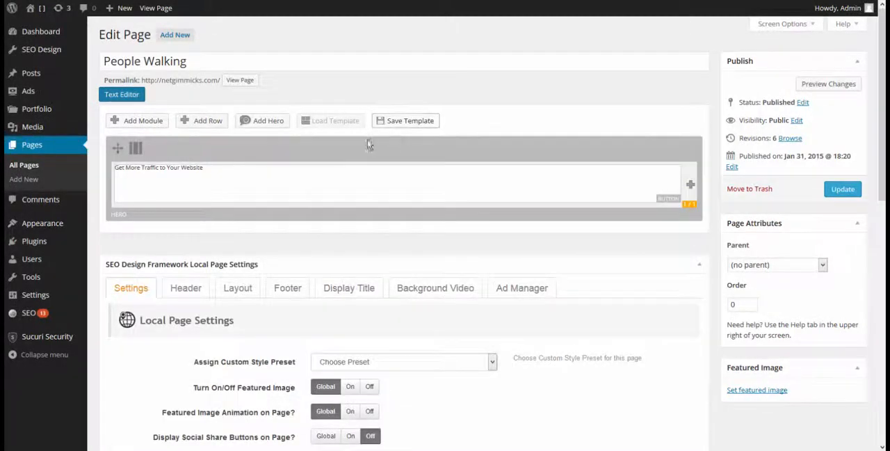
pyautogui.click(254, 123)
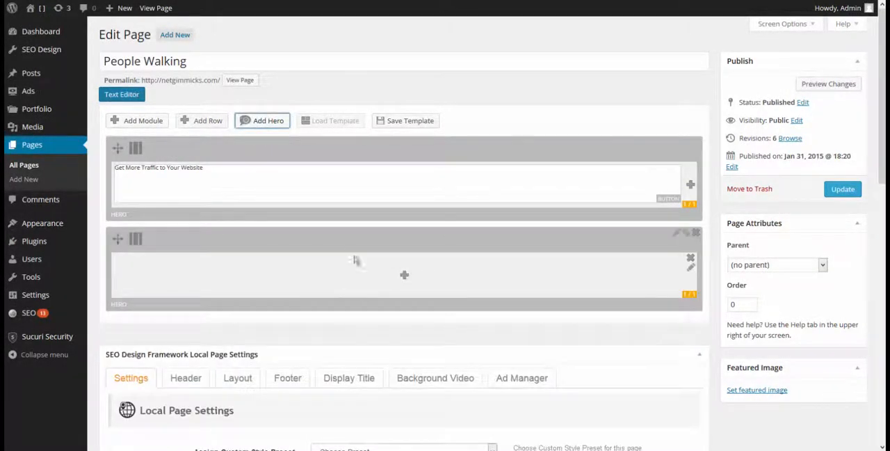
pyautogui.moveTo(258, 244)
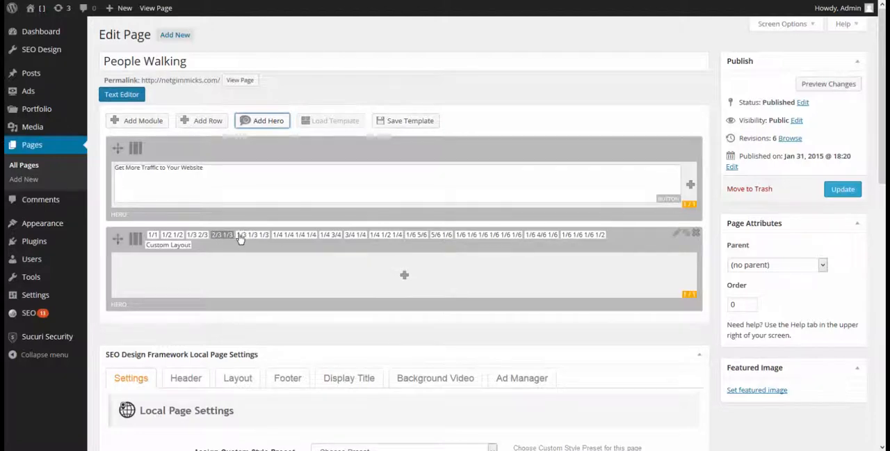
pyautogui.click(245, 235)
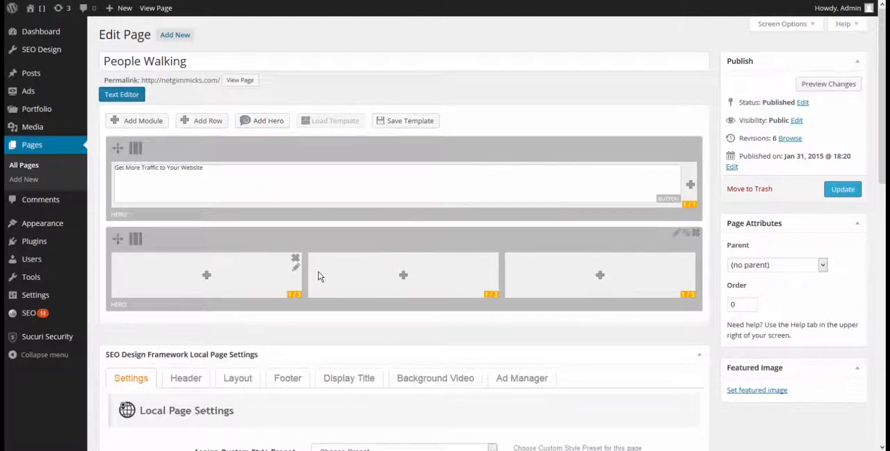
# Insert a Widget module with the Test Widget sidebar into the hero's middle column and check the contact form on the published page.
pyautogui.click(403, 277)
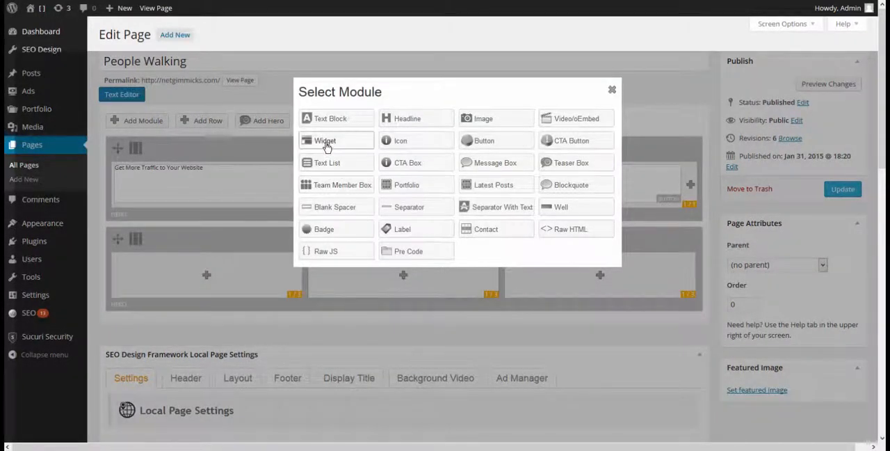
pyautogui.click(326, 142)
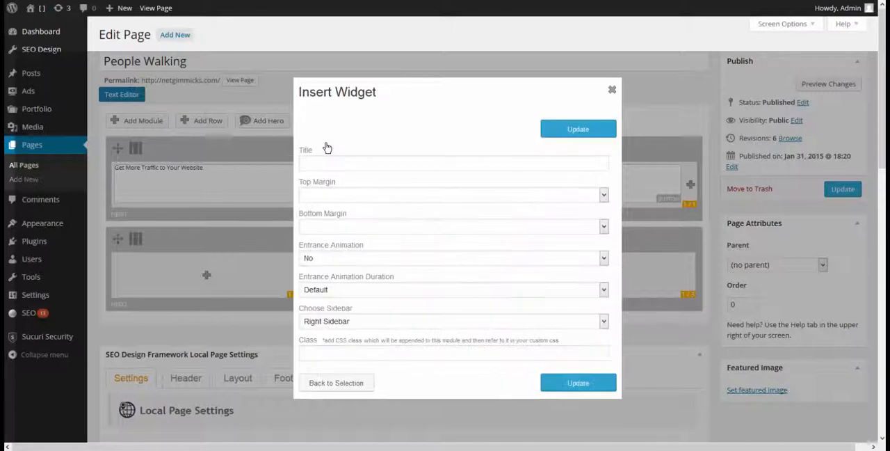
pyautogui.click(345, 323)
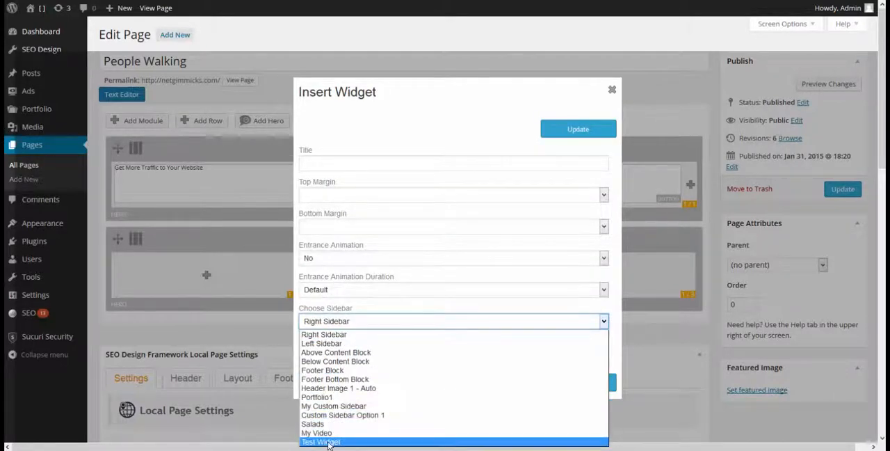
pyautogui.click(329, 442)
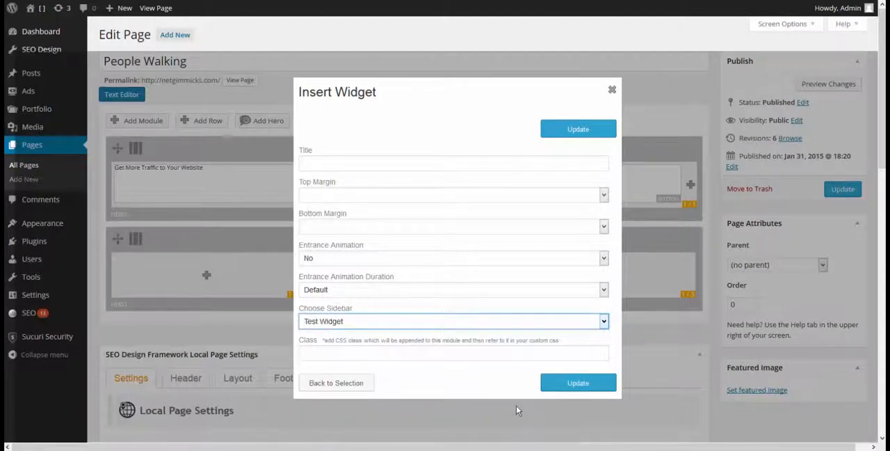
pyautogui.click(330, 161)
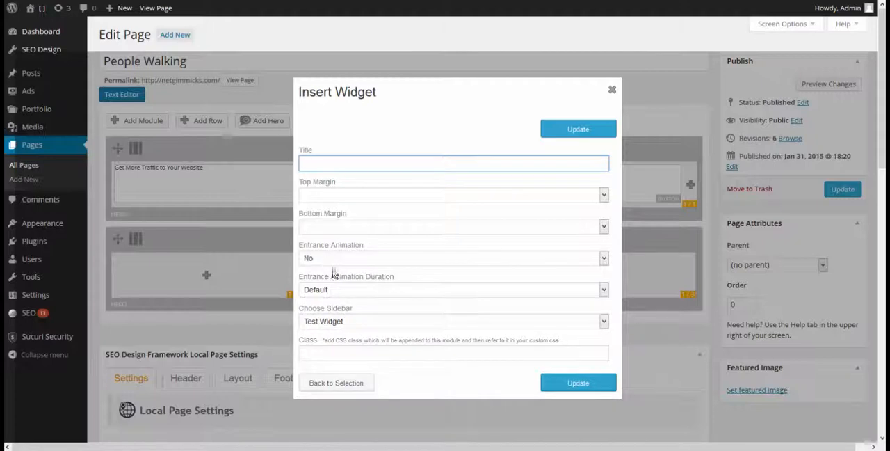
pyautogui.click(547, 388)
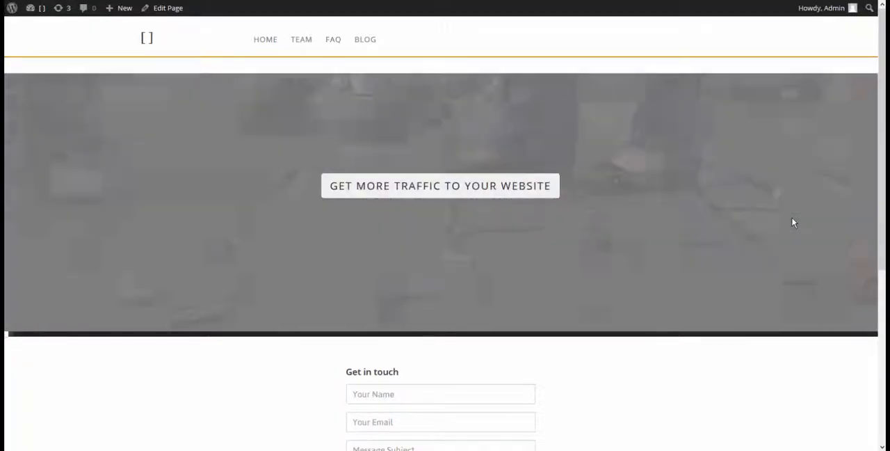
pyautogui.scroll(-2, 776, 257)
pyautogui.scroll(-3, 777, 260)
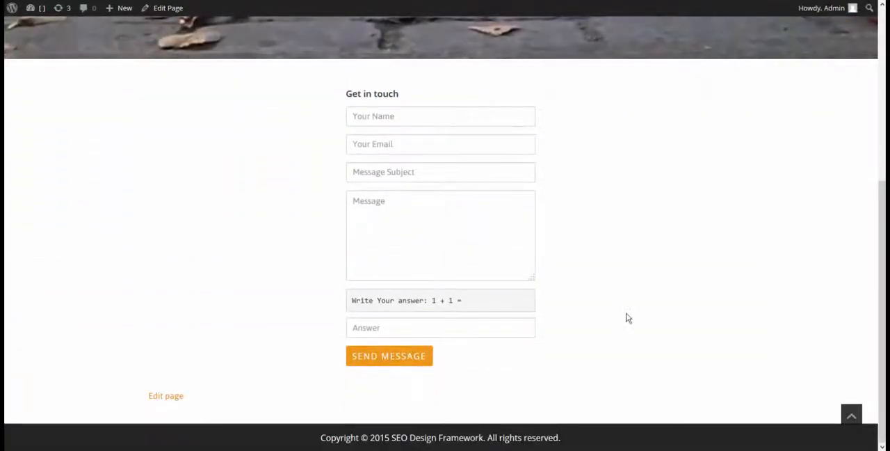
pyautogui.scroll(5, 625, 315)
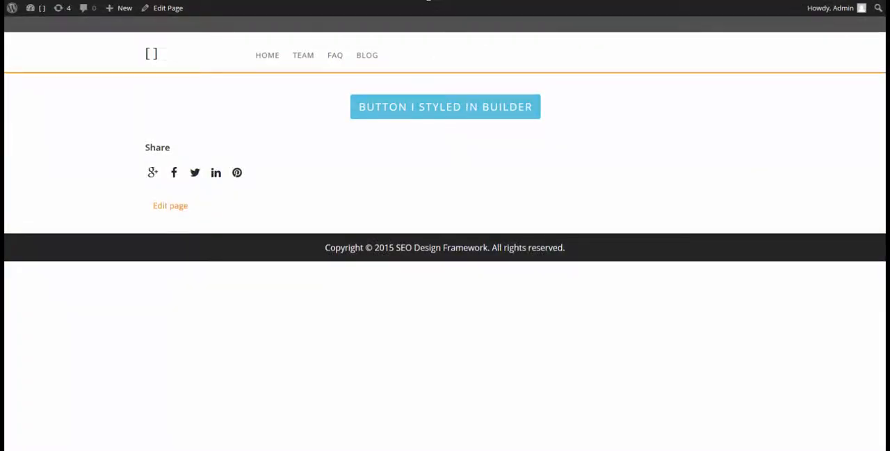
# Show the Widgets Styling page in the text editor and copy all of its SDF shortcode.
pyautogui.click(428, 0)
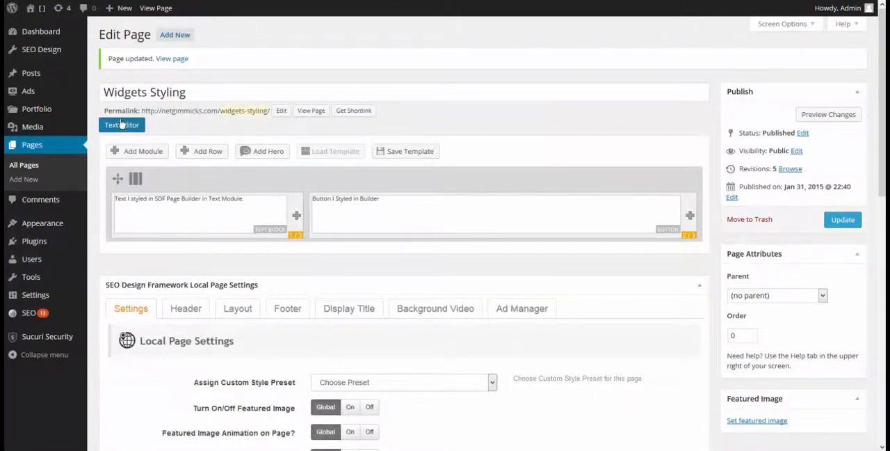
pyautogui.moveTo(160, 213)
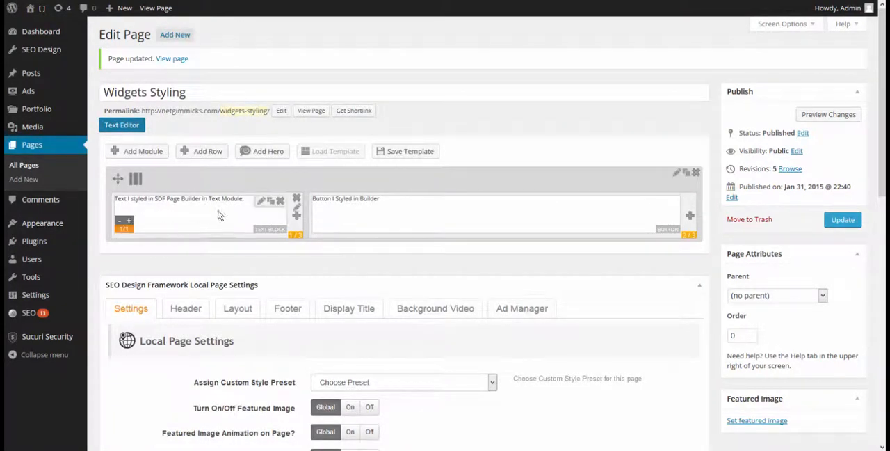
pyautogui.moveTo(341, 217)
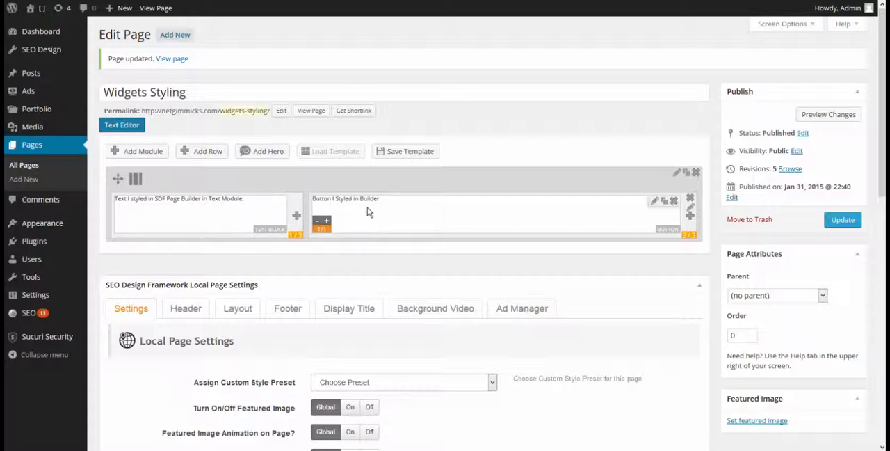
pyautogui.click(128, 127)
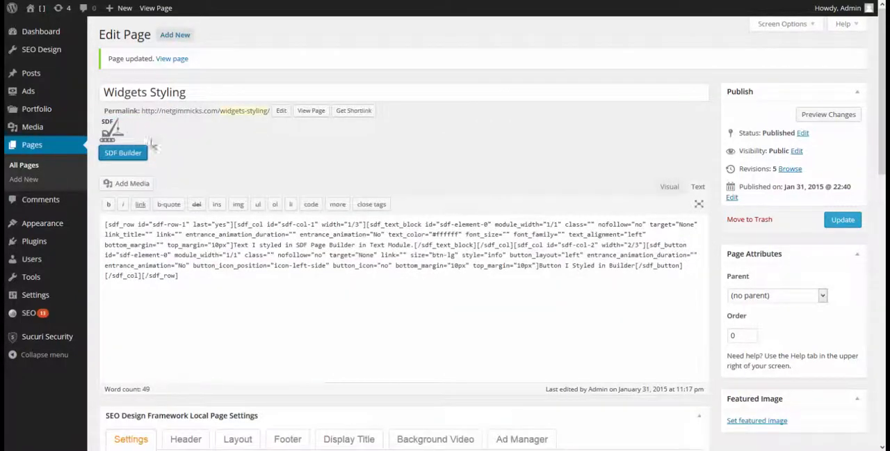
pyautogui.click(214, 276)
pyautogui.hotkey('ctrl', 'a')
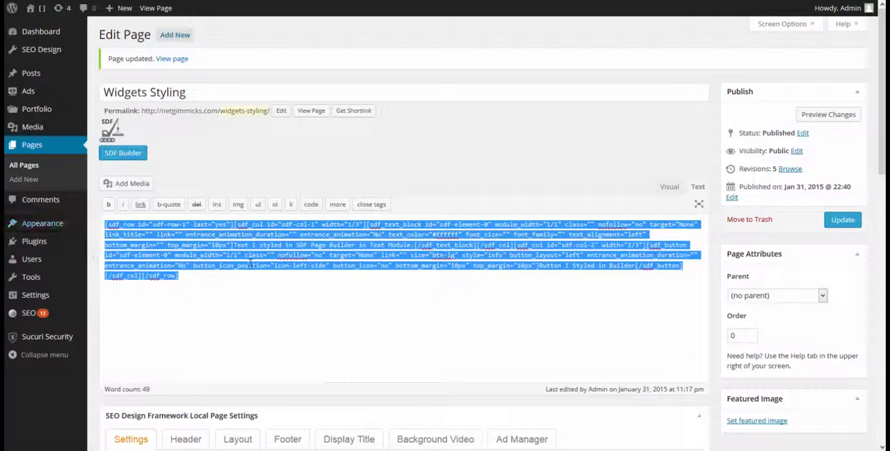
pyautogui.click(208, 276)
pyautogui.hotkey('ctrl', 'a')
pyautogui.hotkey('ctrl', 'c')
pyautogui.click(239, 294)
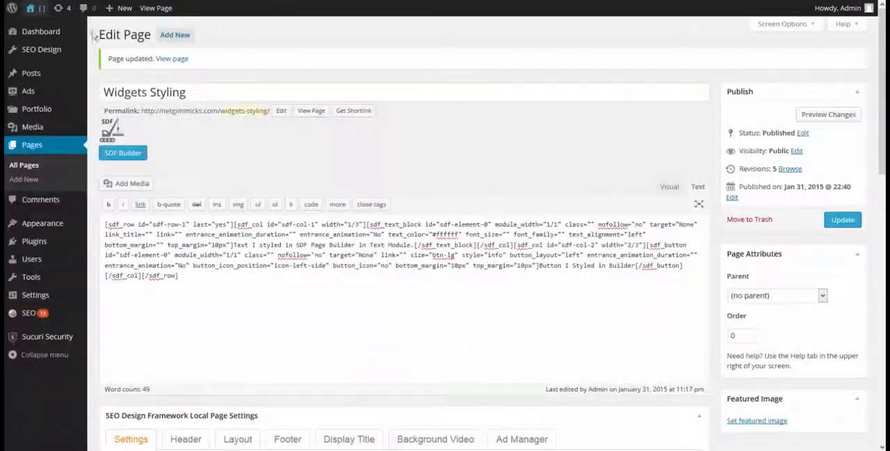
# Open the SEO Design header settings and expand Header Structure to examine the header block arrangement.
pyautogui.moveTo(68, 53)
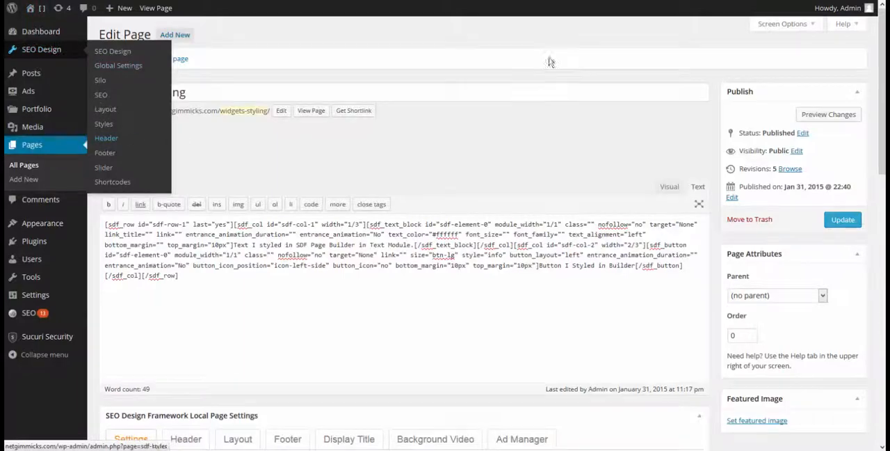
pyautogui.click(615, 0)
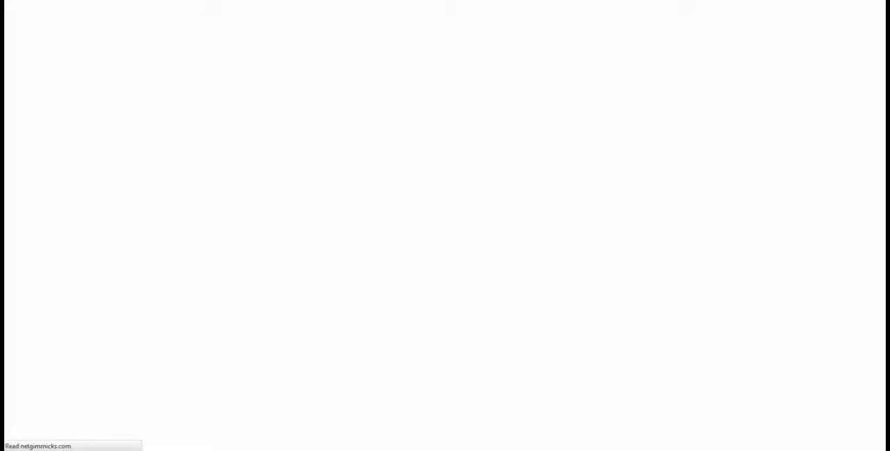
pyautogui.click(125, 160)
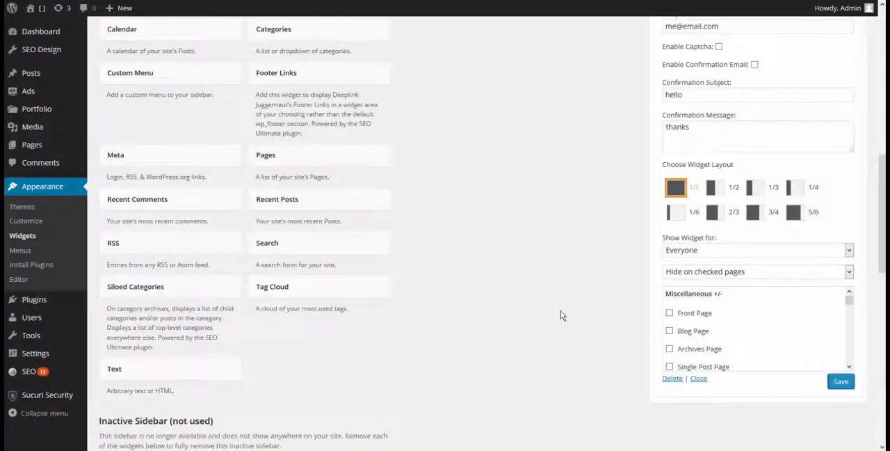
# Add a Text widget to the Header Block 1 widget area.
pyautogui.scroll(5, 560, 310)
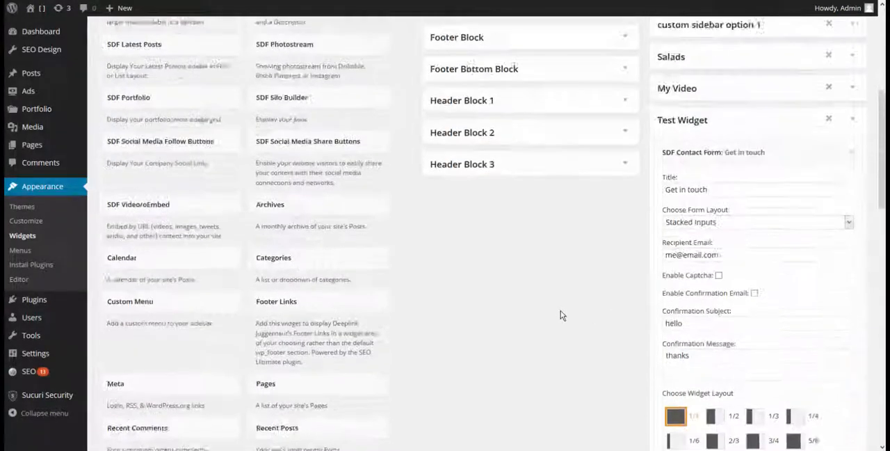
pyautogui.click(624, 235)
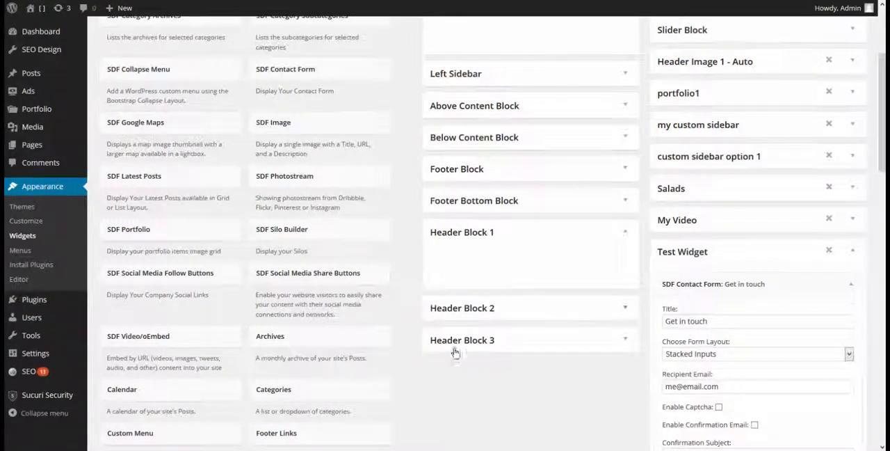
pyautogui.scroll(-3, 454, 355)
pyautogui.scroll(-4, 487, 185)
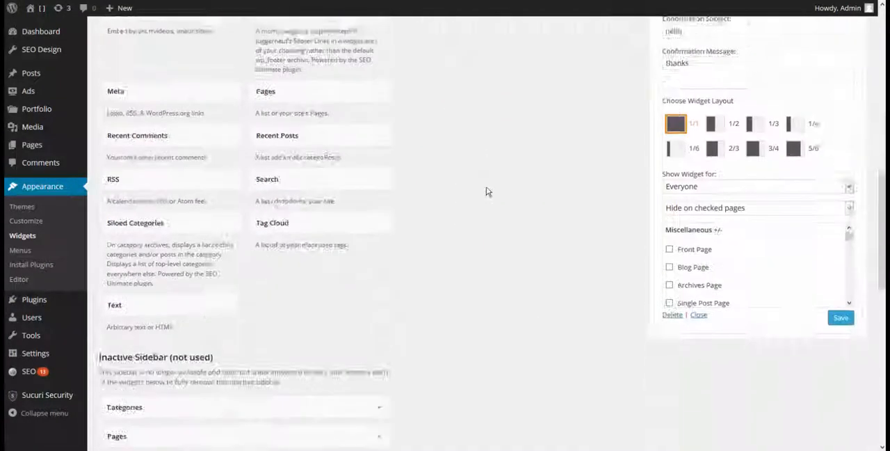
pyautogui.click(164, 287)
pyautogui.scroll(-5, 169, 321)
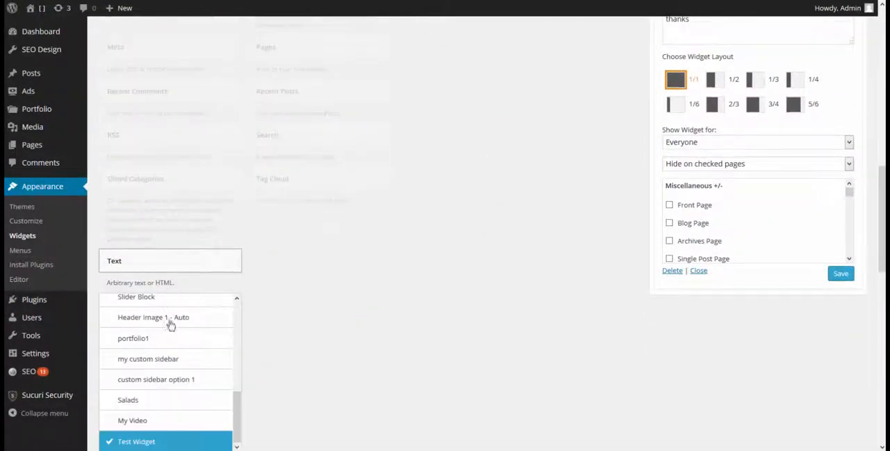
pyautogui.scroll(5, 185, 327)
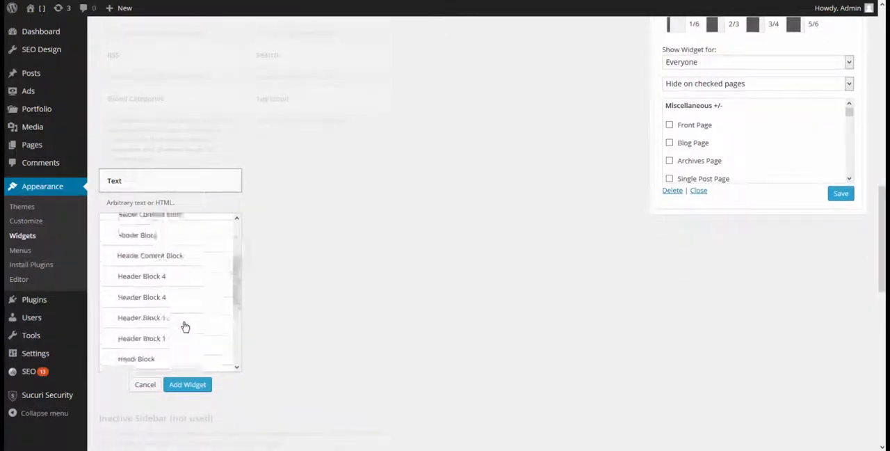
pyautogui.click(171, 324)
pyautogui.click(194, 384)
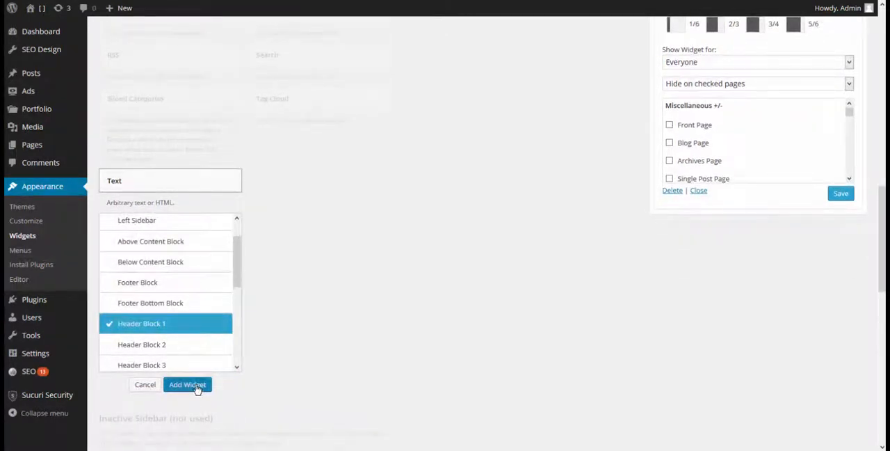
# Paste the copied SDF shortcode into the Text widget's content in Header Block 1 and save the widget.
pyautogui.click(507, 184)
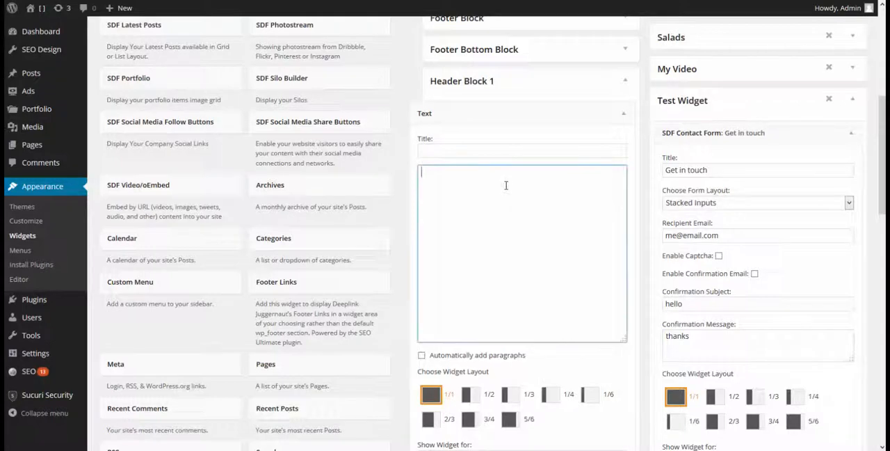
pyautogui.hotkey('ctrl', 'v')
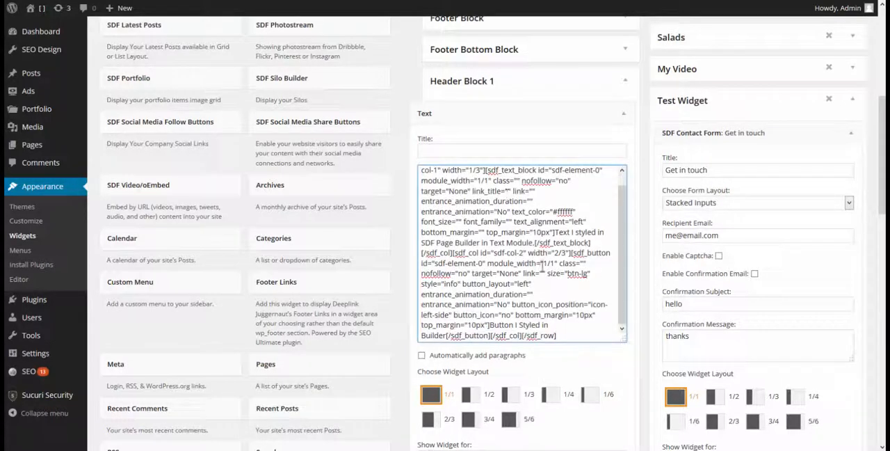
pyautogui.scroll(-3, 550, 342)
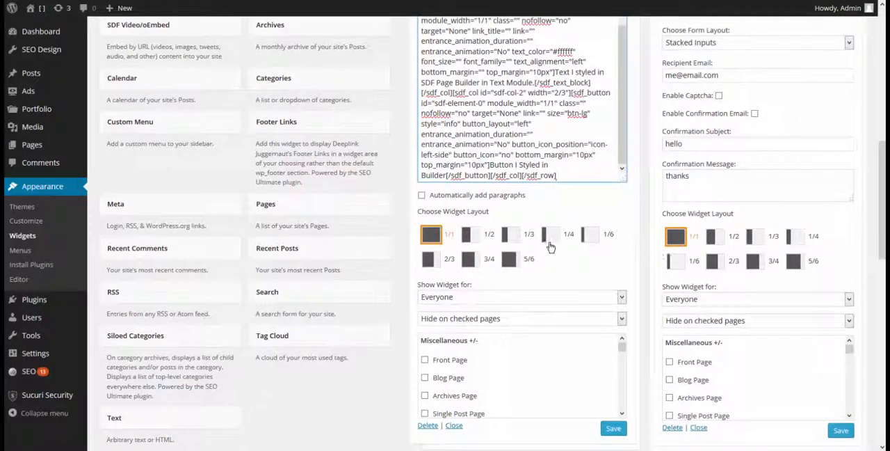
pyautogui.scroll(-3, 550, 342)
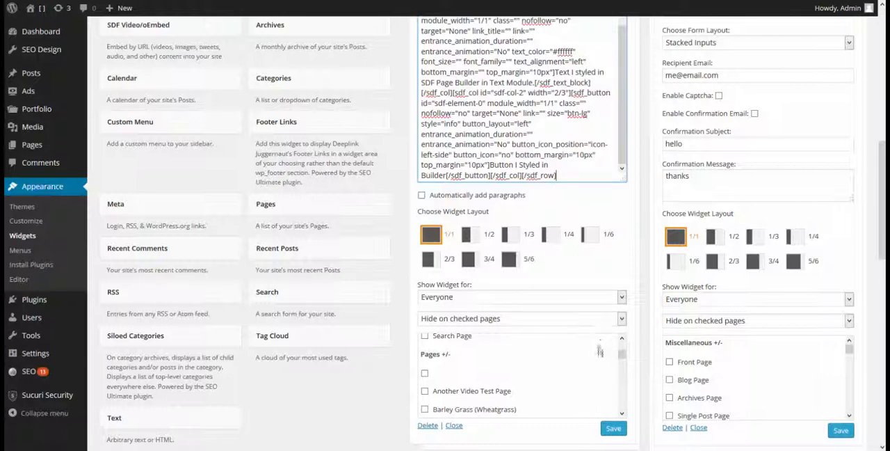
pyautogui.click(613, 429)
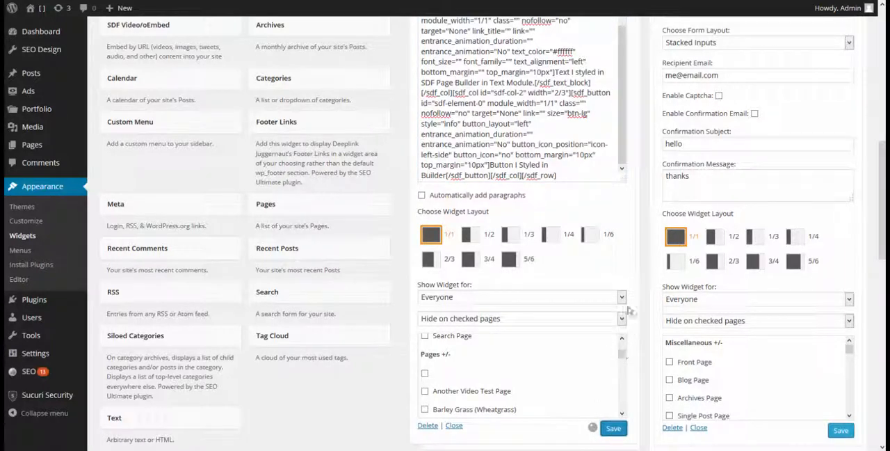